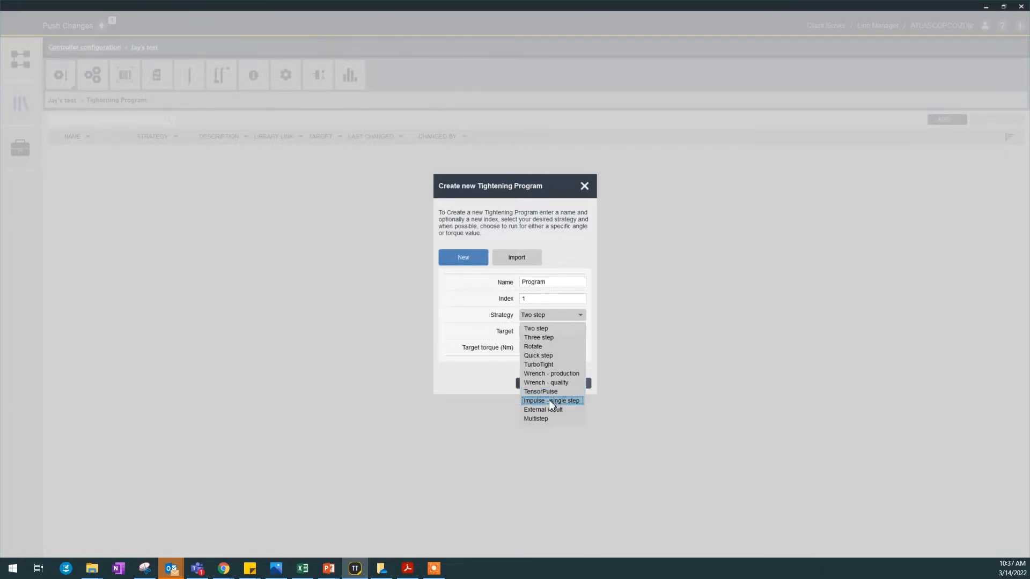
Create a tightening program named PulseProgram with the Impulse - single step strategy and a target torque of 10 Nm
left_click(551, 401)
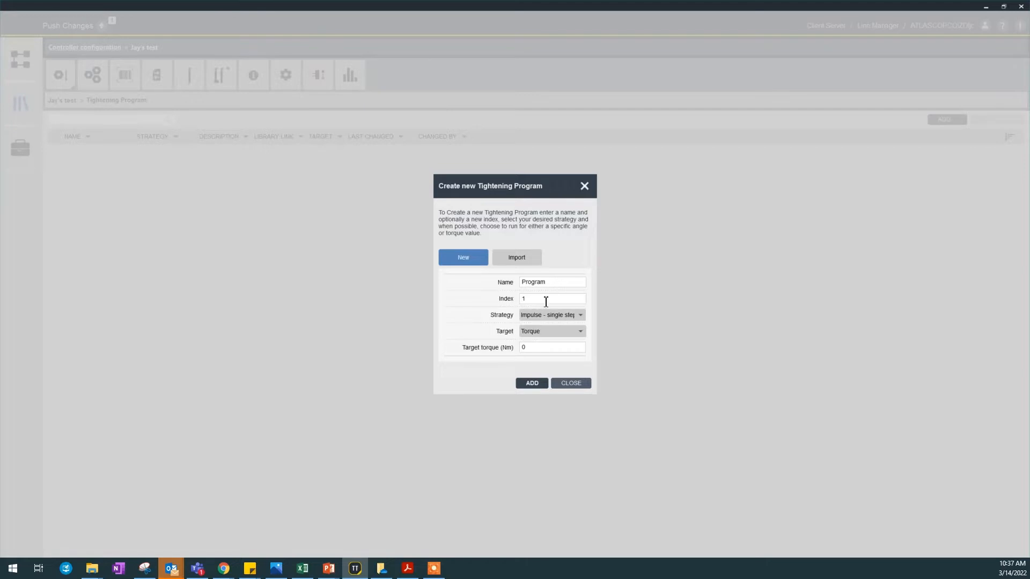
double_click(559, 282)
type("PulseProgram")
double_click(535, 348)
type("10")
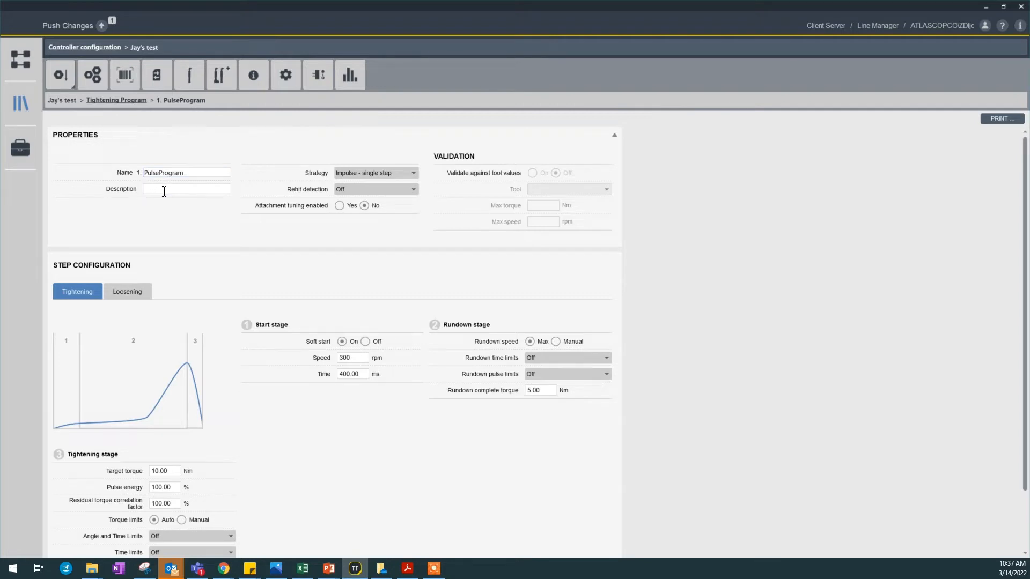
Reopen PulseProgram from the tightening program list and review its rehit detection options, keeping Off selected
left_click(136, 101)
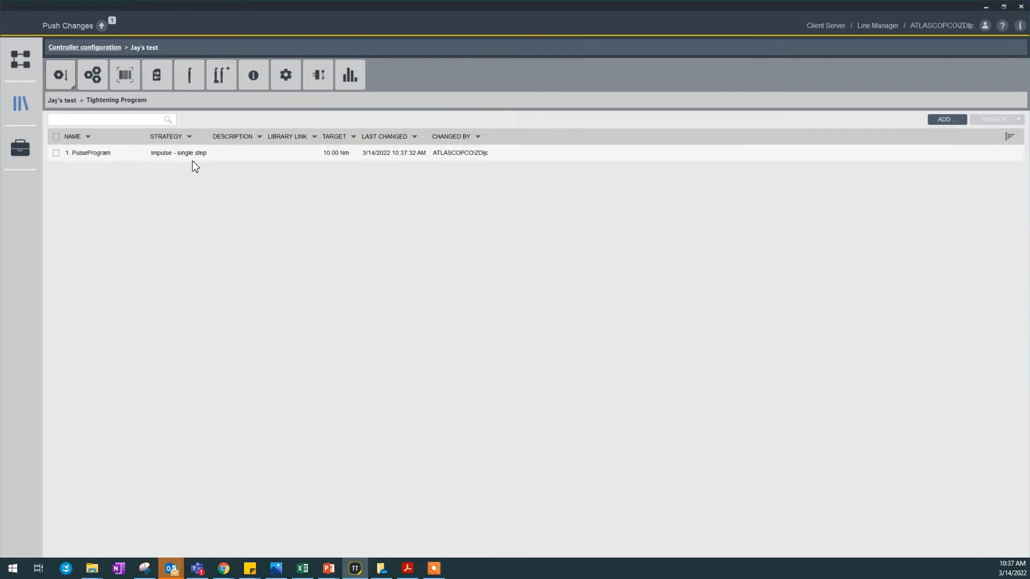
double_click(223, 156)
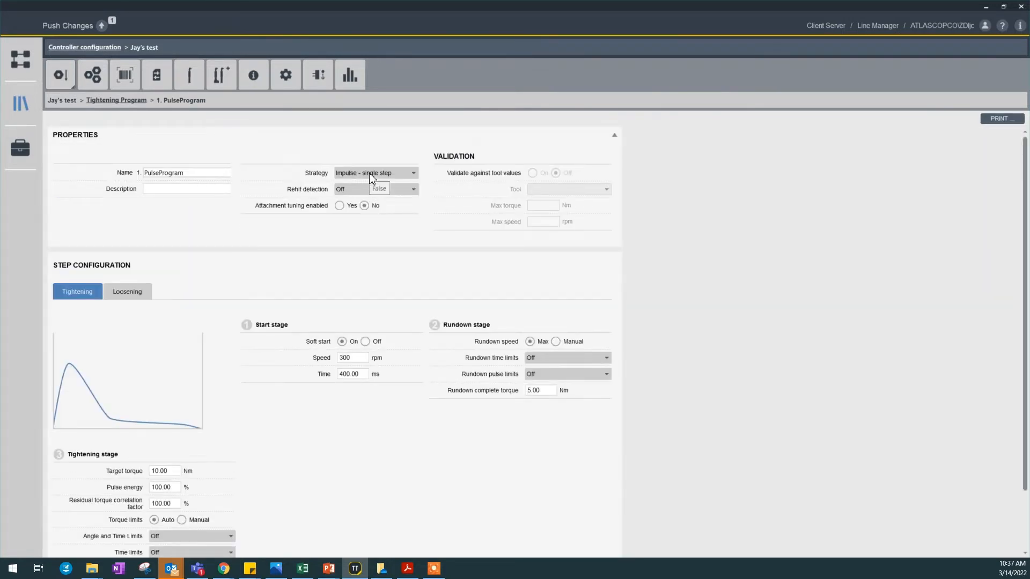
left_click(412, 193)
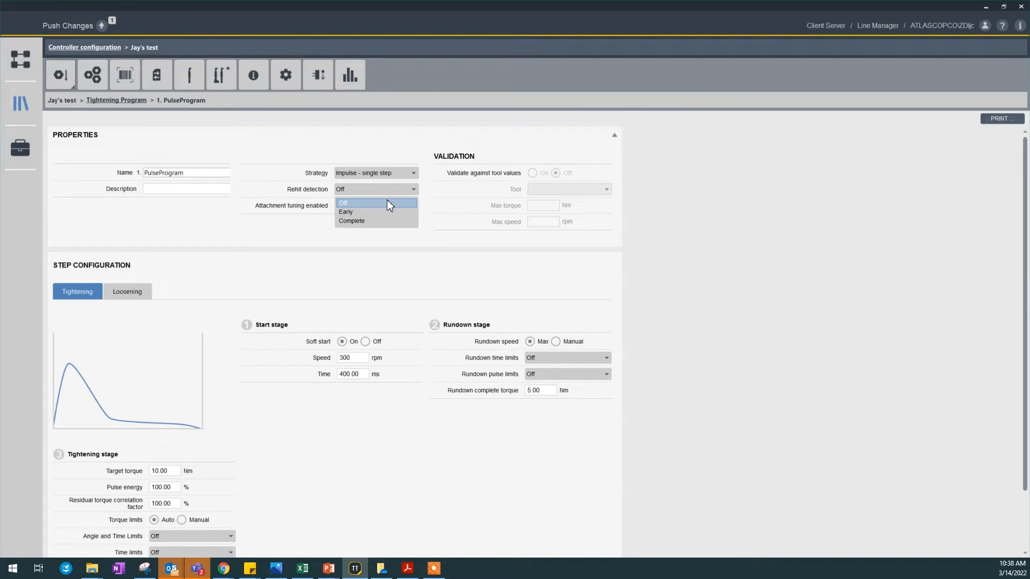
left_click(387, 201)
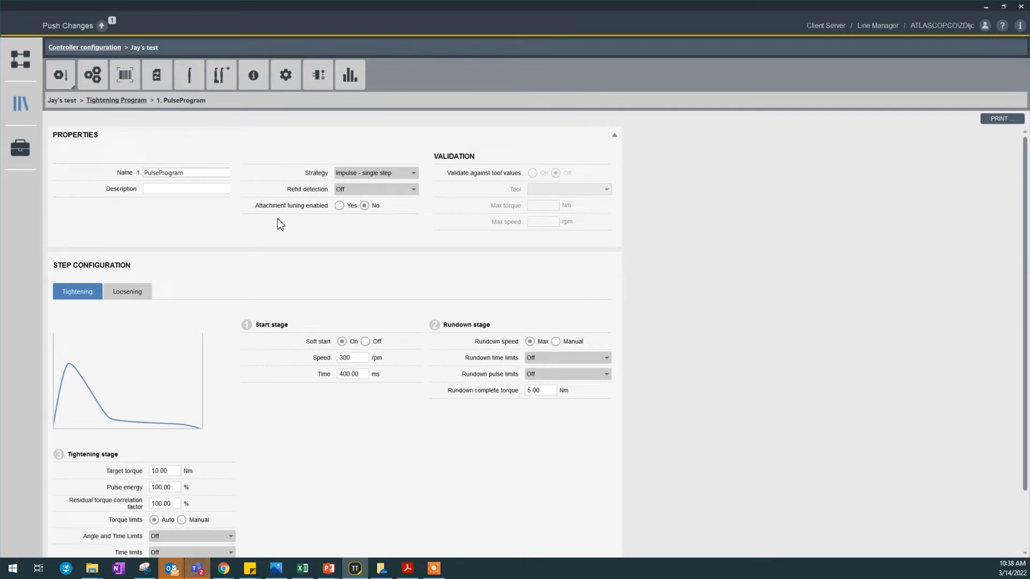
Switch the rundown stage speed to Manual and set it to 3000 rpm
scroll(283, 349, "down", 1)
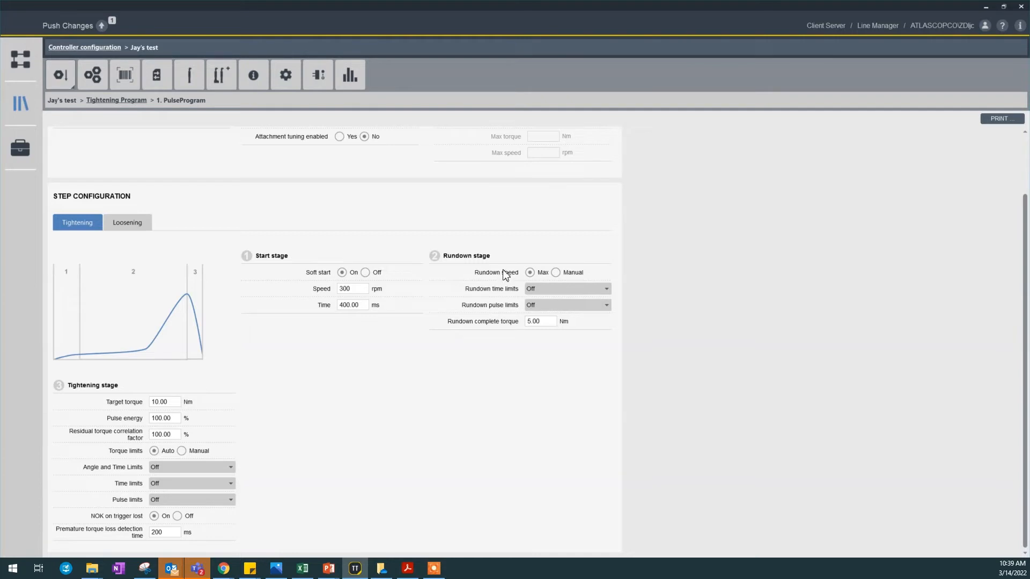
left_click(556, 273)
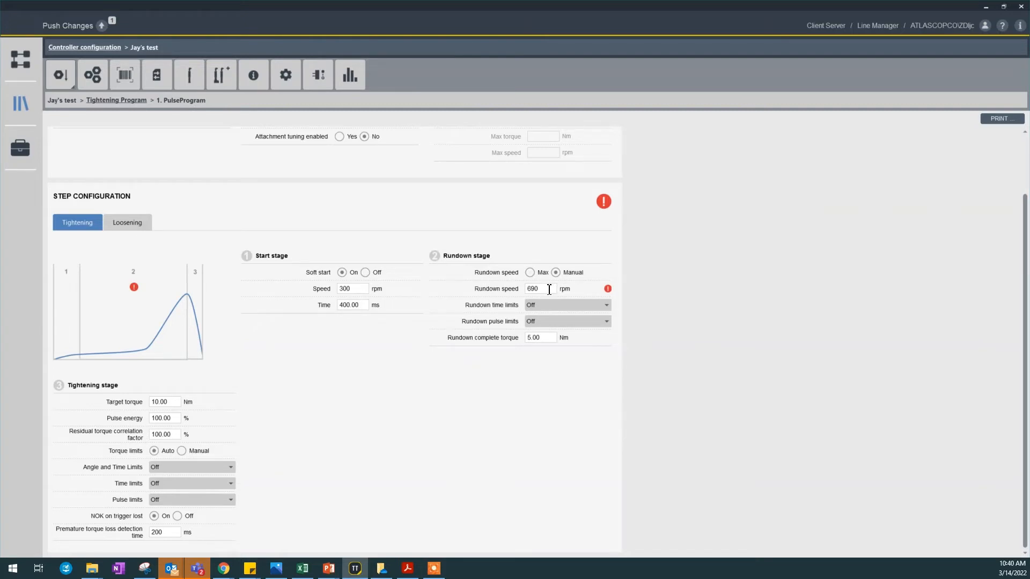
double_click(532, 289)
type("3000")
Try the From trigger option for the rundown pulse limits and switch them back to Off
left_click(531, 324)
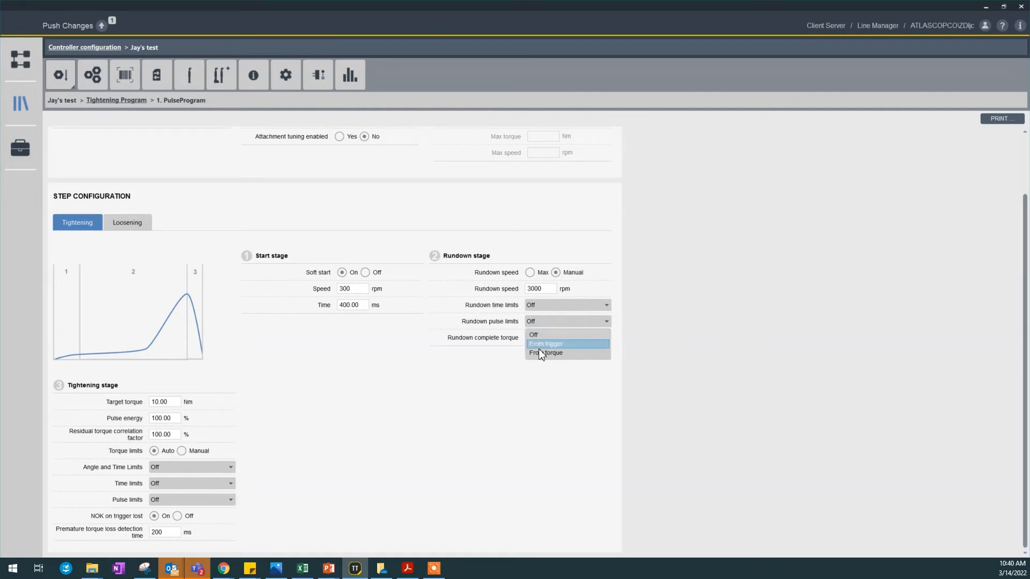
left_click(539, 345)
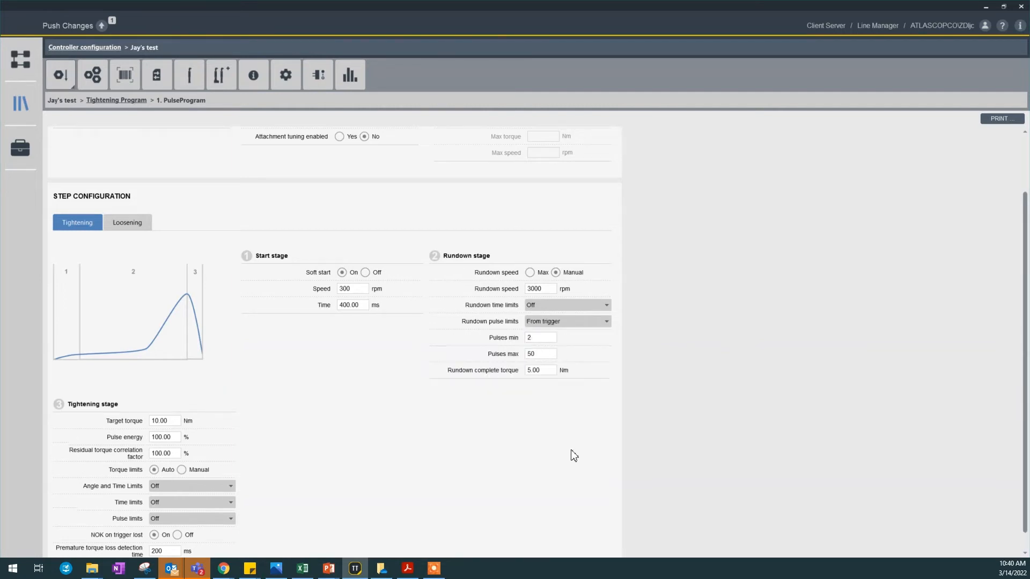
left_click(550, 321)
left_click(548, 334)
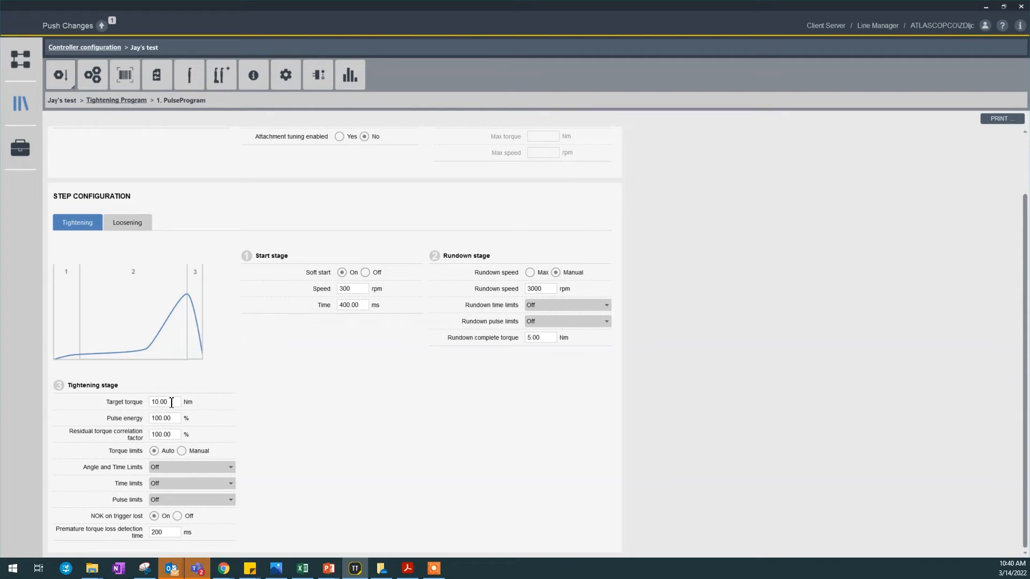
Set the tightening stage's pulse energy to 80 %
left_click(179, 421)
left_click(181, 401)
left_click(171, 418)
left_click_drag(180, 419, 141, 419)
type("80")
left_click(167, 435)
Switch the tightening stage's torque limits to Manual with a minimum of 9 Nm and a maximum of 11 Nm
left_click(181, 452)
left_click(170, 469)
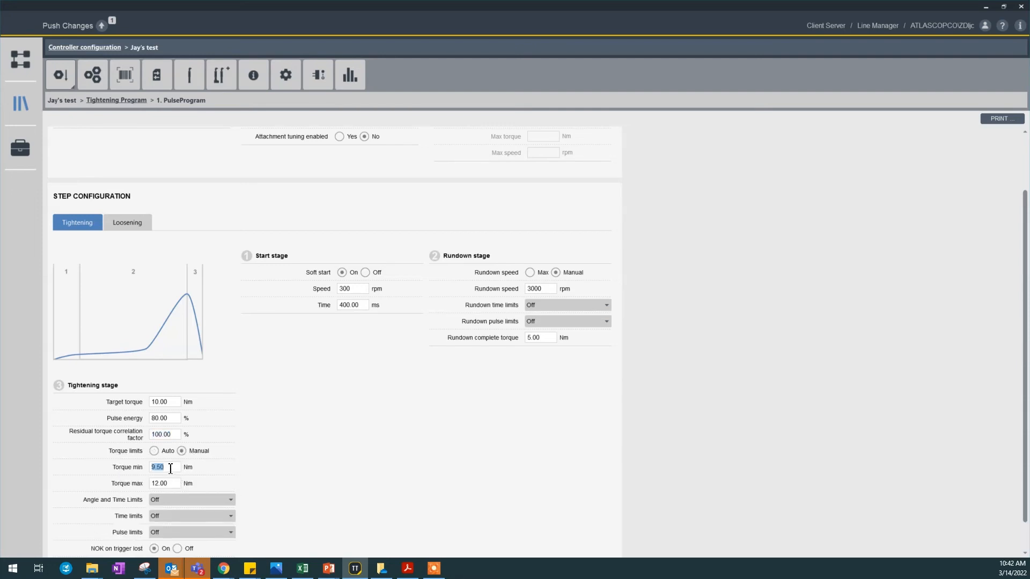
type("9")
left_click(174, 484)
type("11")
Set the tightening stage's angle and time limits to From torque, with a final angle monitoring torque of 8 Nm
scroll(279, 492, "down", 1)
left_click(209, 468)
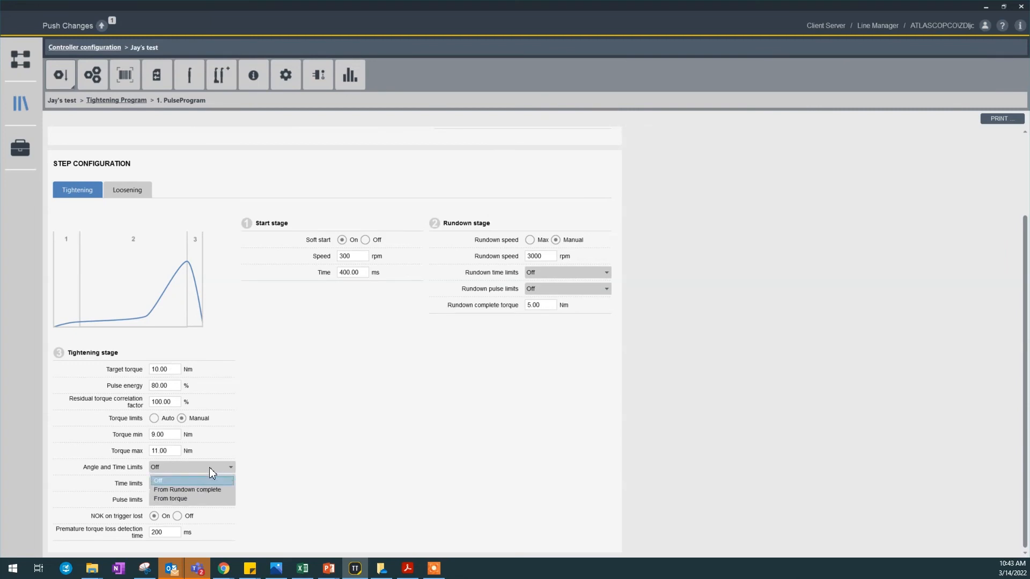
left_click(212, 499)
double_click(161, 484)
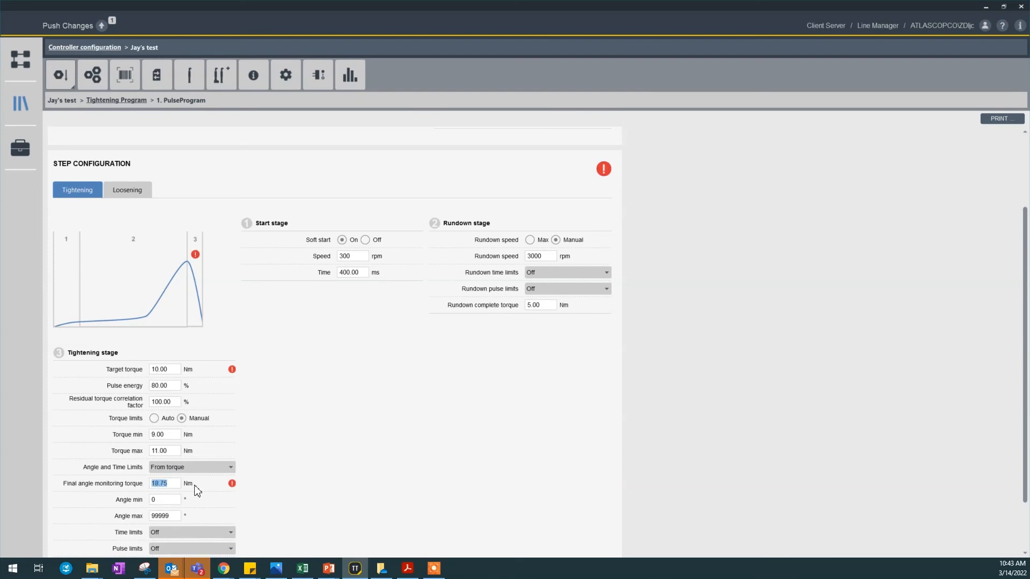
type("8")
left_click(179, 502)
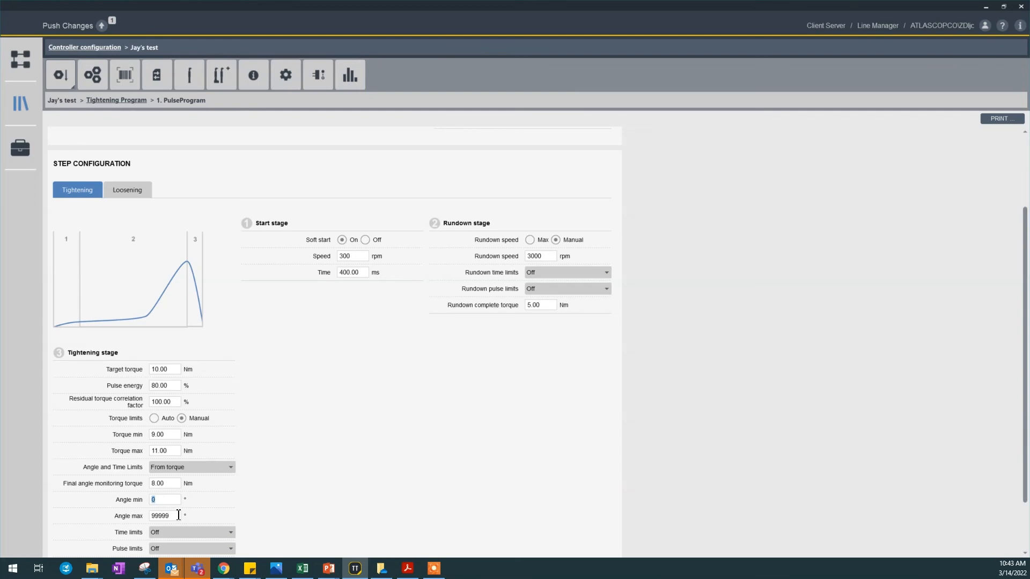
scroll(178, 514, "down", 2)
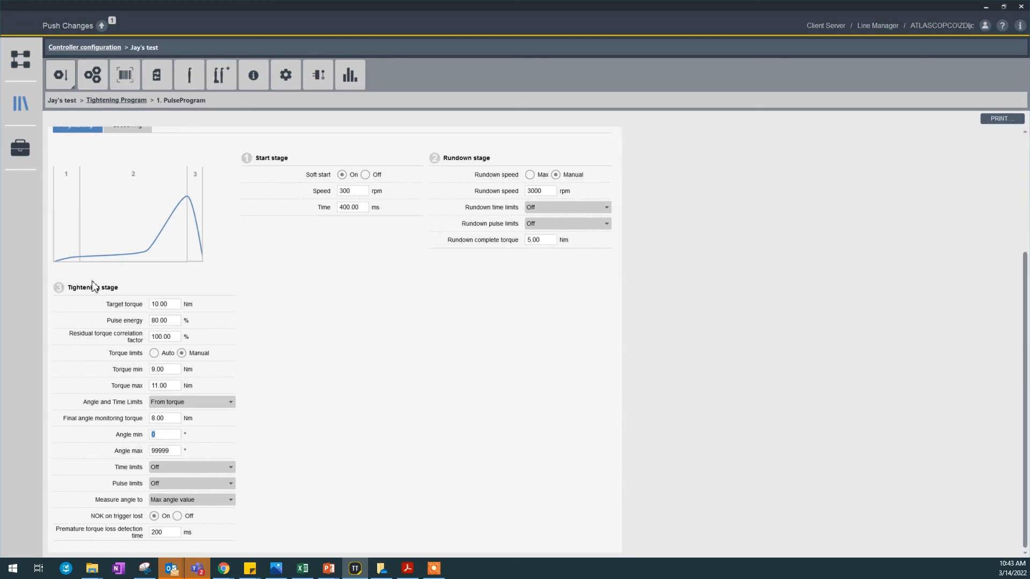
scroll(376, 451, "up", 3)
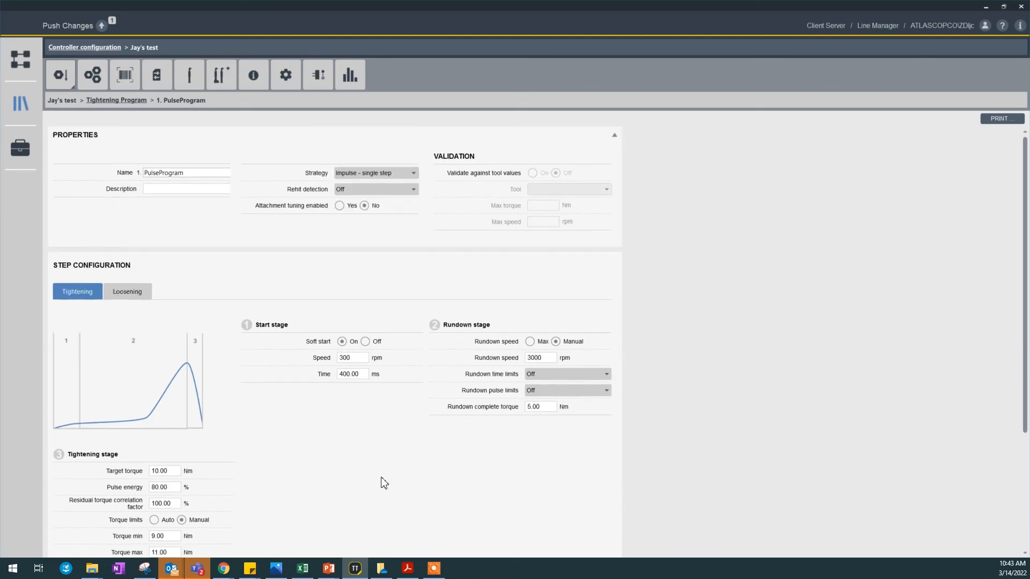
scroll(383, 482, "down", 2)
scroll(384, 483, "down", 1)
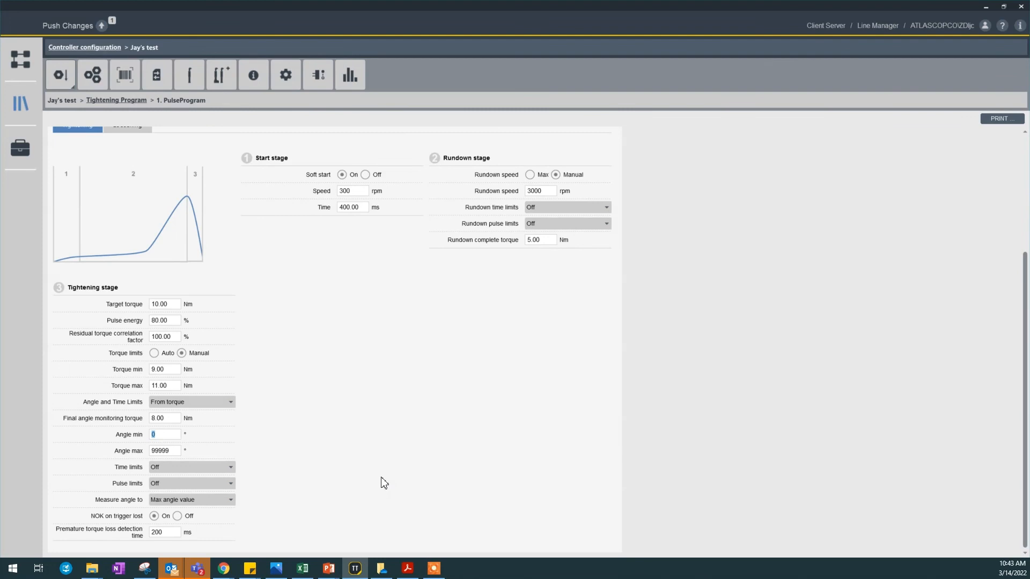